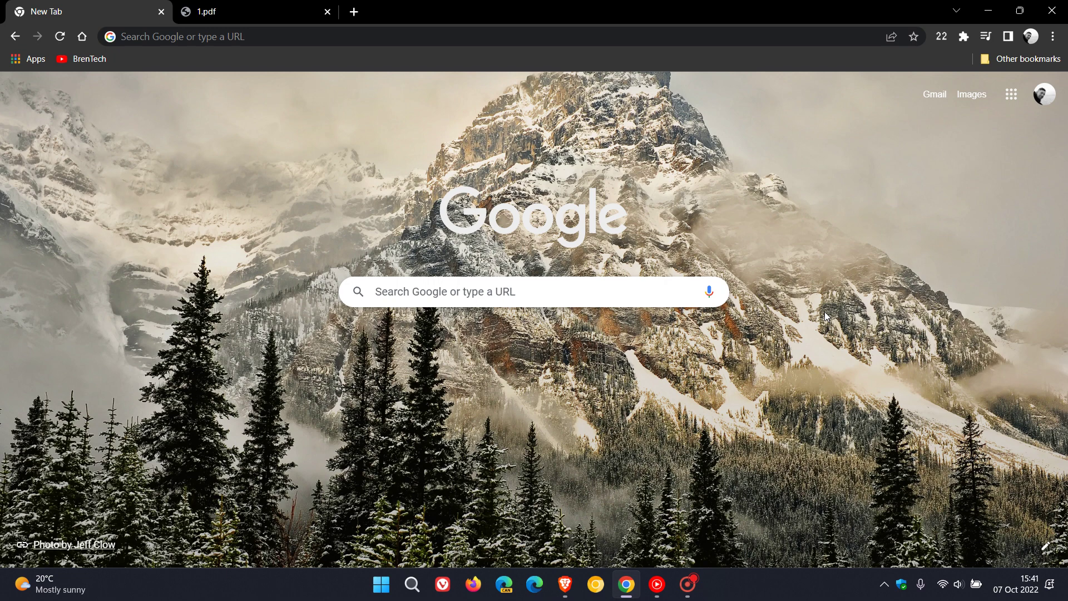
Switch to the 1.pdf tab showing the 2022 browser vulnerability bar chart.
{"action": "left_click", "coordinate": [269, 12]}
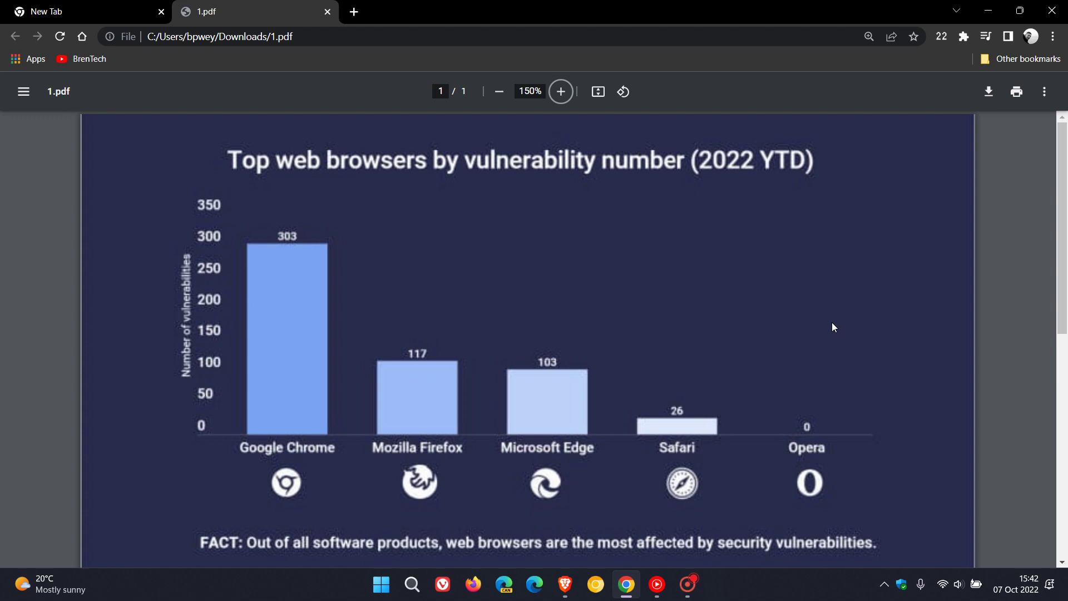
{"action": "scroll", "coordinate": [832, 328], "scroll_direction": "down", "scroll_amount": 2}
{"action": "scroll", "coordinate": [831, 327], "scroll_direction": "down", "scroll_amount": 3}
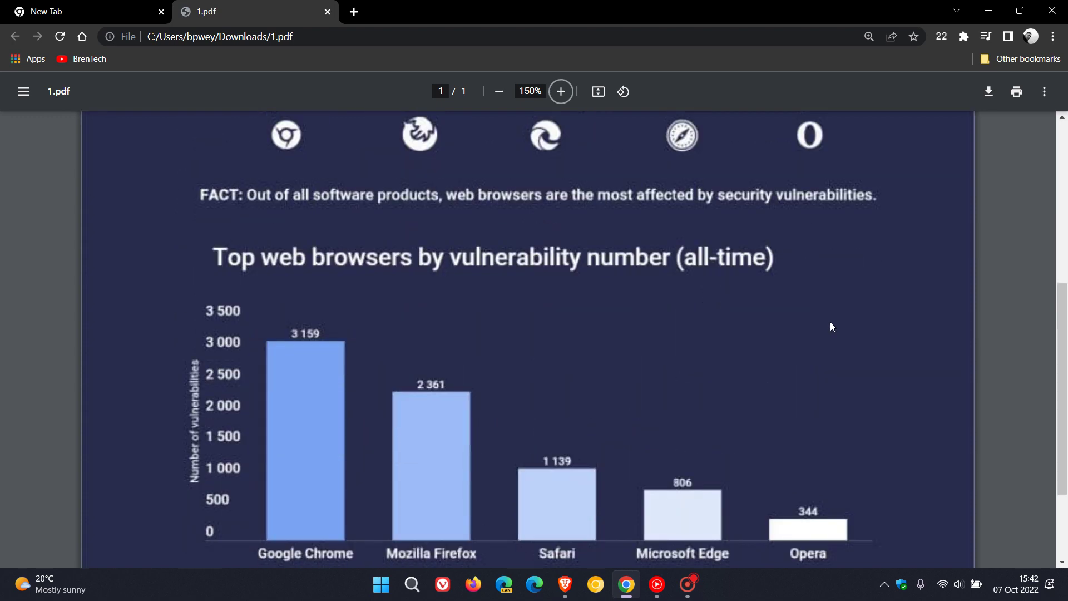
{"action": "scroll", "coordinate": [830, 327], "scroll_direction": "down", "scroll_amount": 1}
{"action": "scroll", "coordinate": [829, 327], "scroll_direction": "down", "scroll_amount": 1}
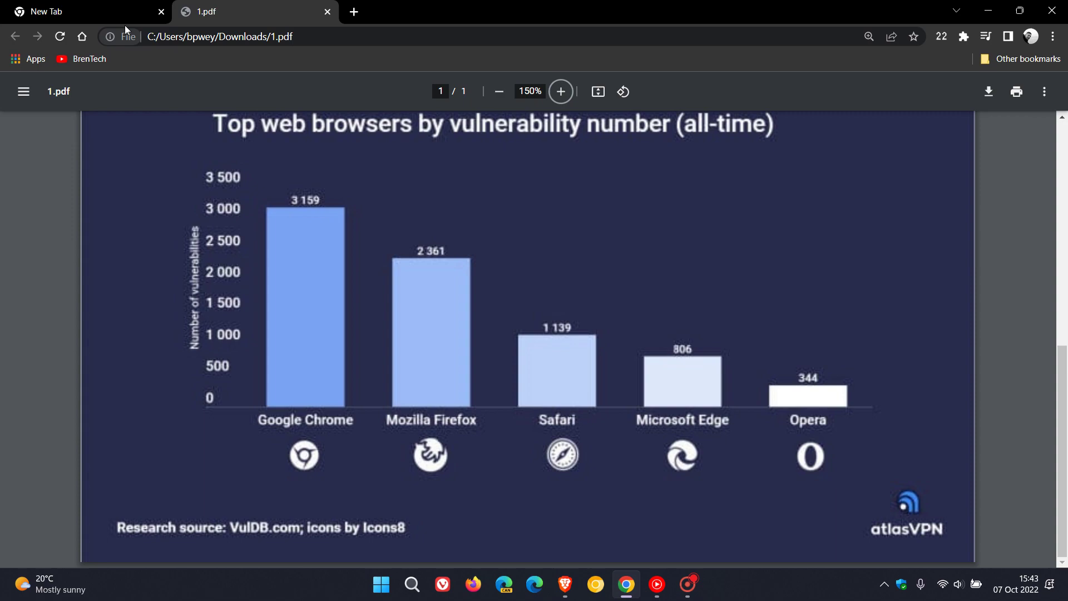
Switch to the New Tab tab with the Google search box, keeping 1.pdf open.
{"action": "left_click", "coordinate": [120, 11]}
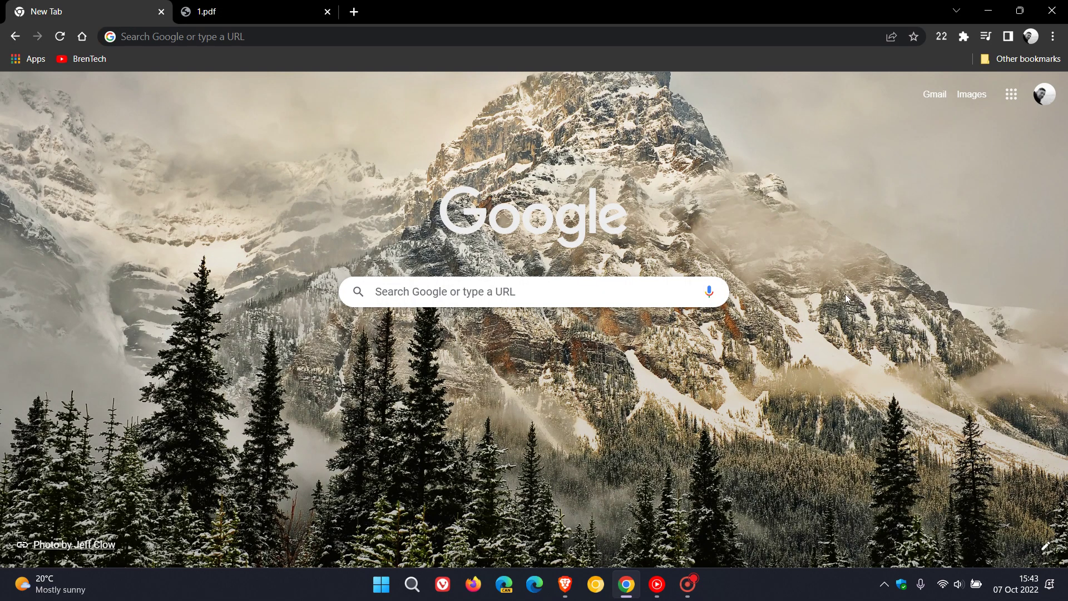